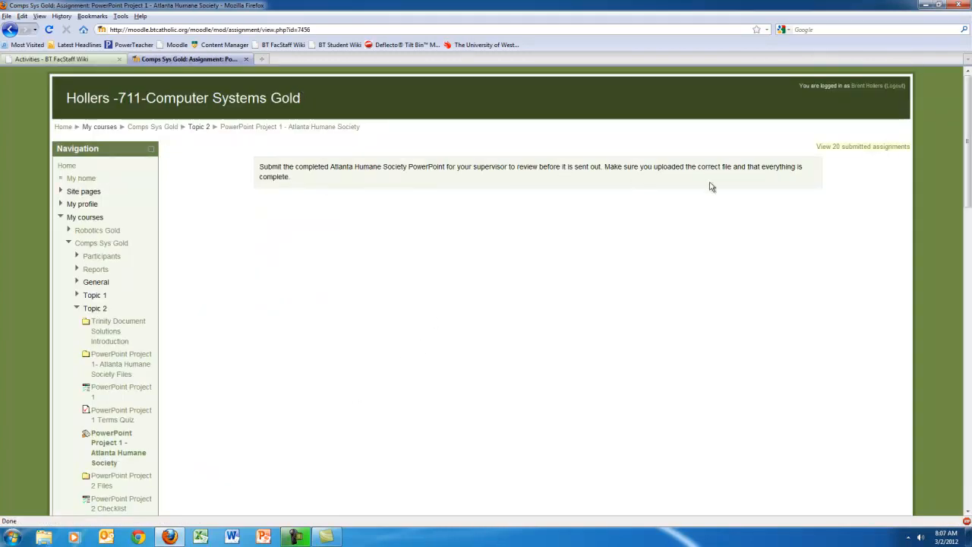
# - Open the submitted assignments for PowerPoint Project 1 - Atlanta Humane Society and look through the submissions table
pyautogui.click(837, 152)
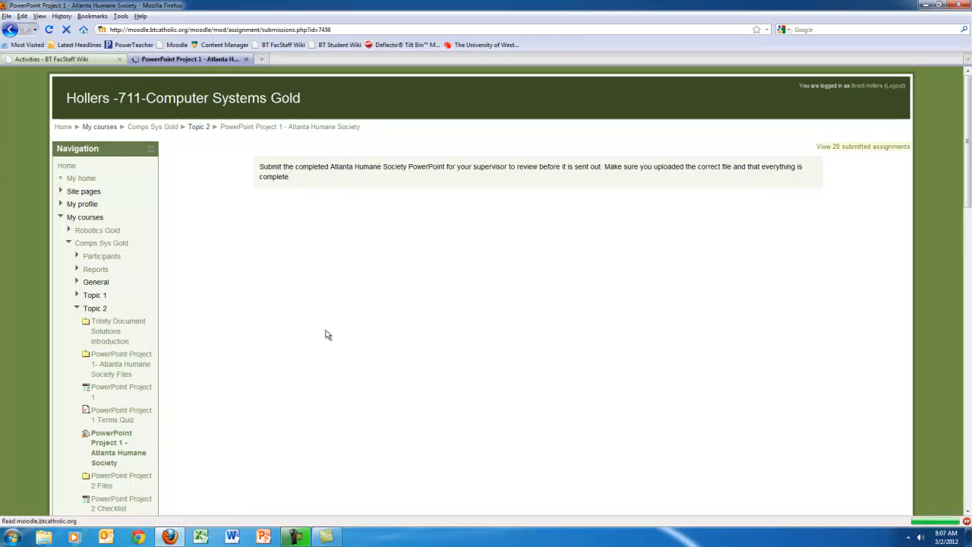
pyautogui.scroll(-4, 662, 316)
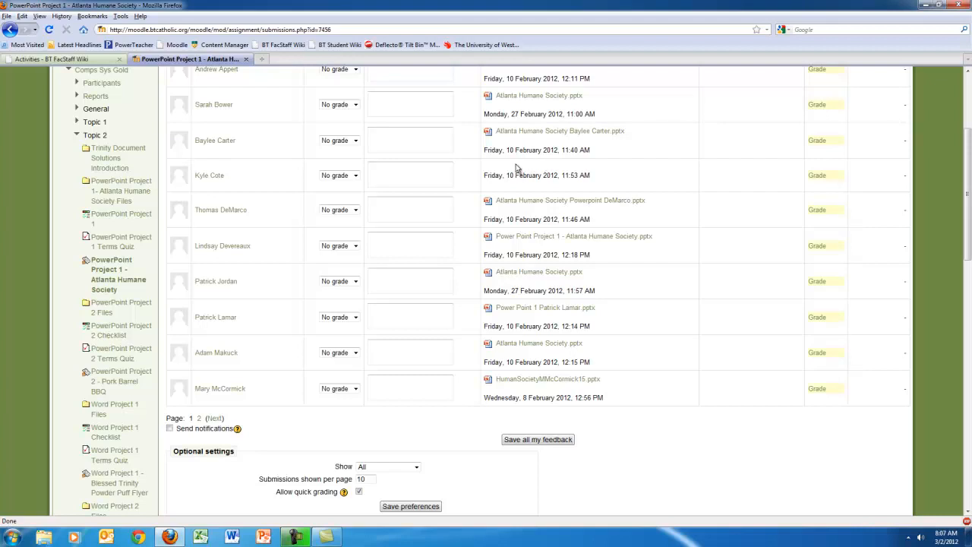
pyautogui.scroll(3, 682, 287)
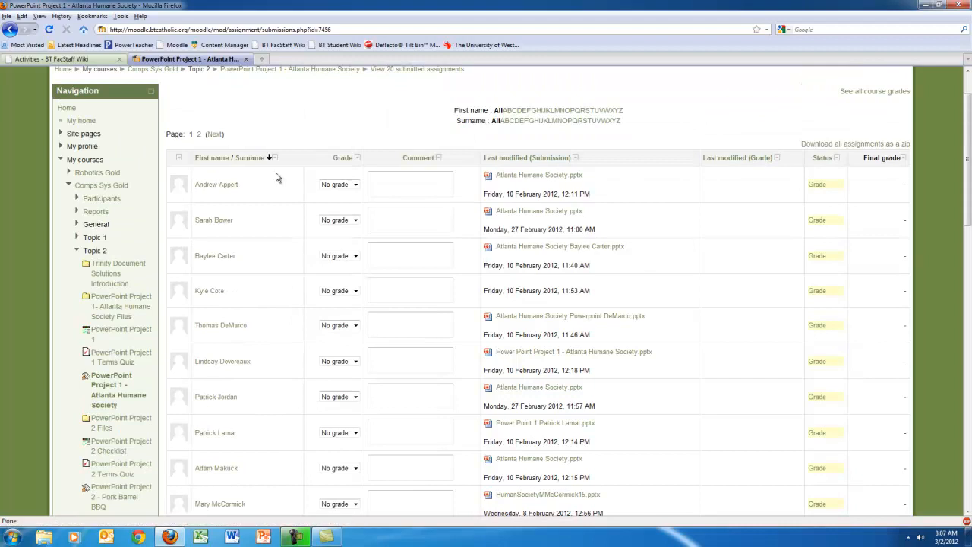
pyautogui.scroll(2, 267, 189)
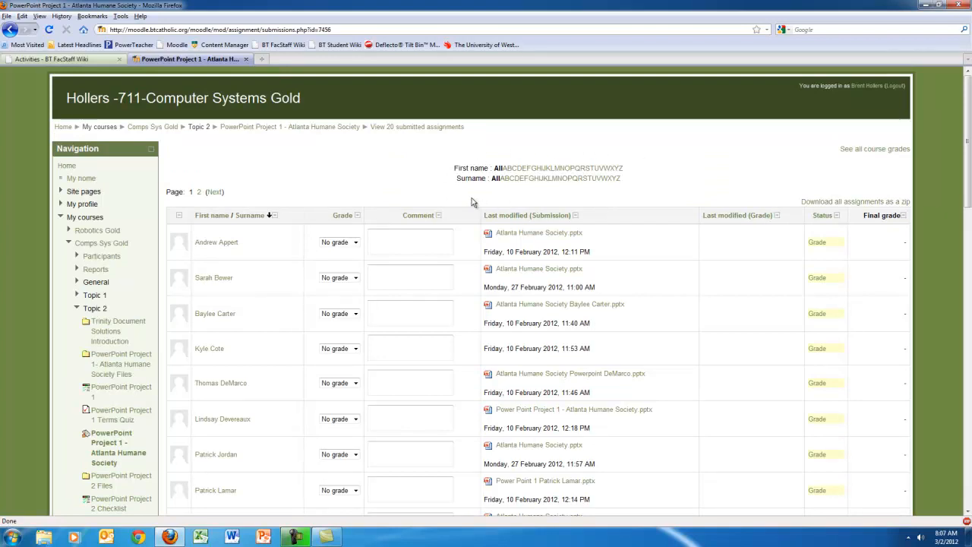
# - Filter the submissions to surnames starting with D and restore the list to all surnames
pyautogui.click(517, 179)
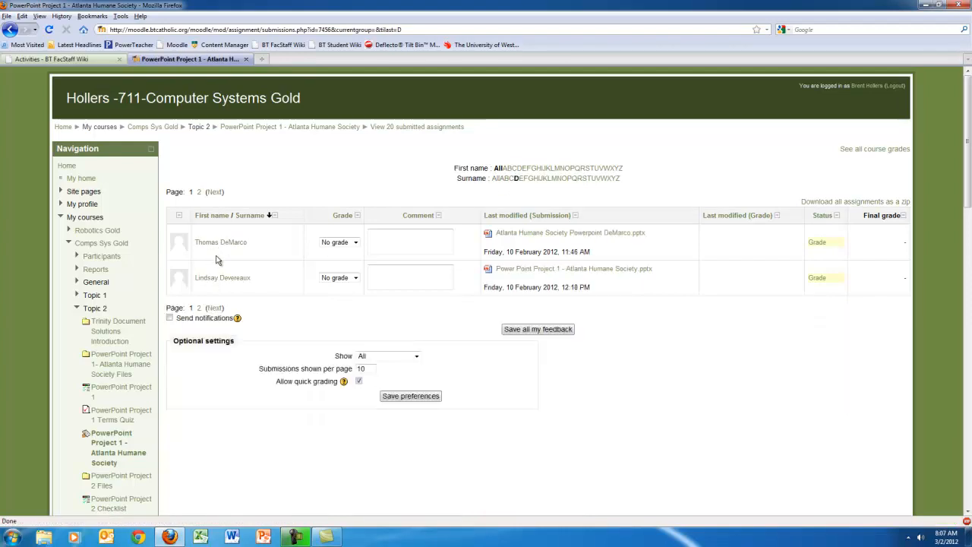
pyautogui.click(495, 178)
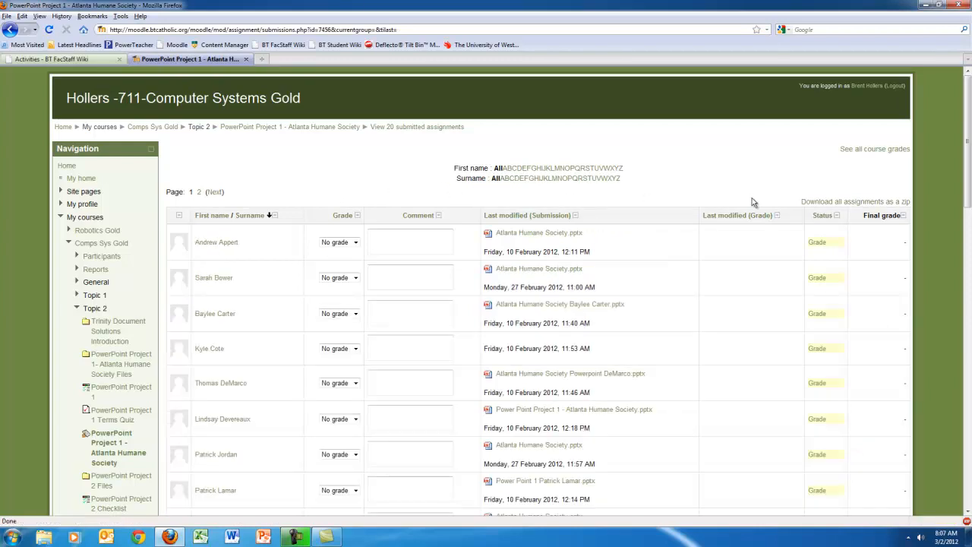
# - Download all submitted assignments as a zip file and save it to the Desktop under the suggested name
pyautogui.click(838, 202)
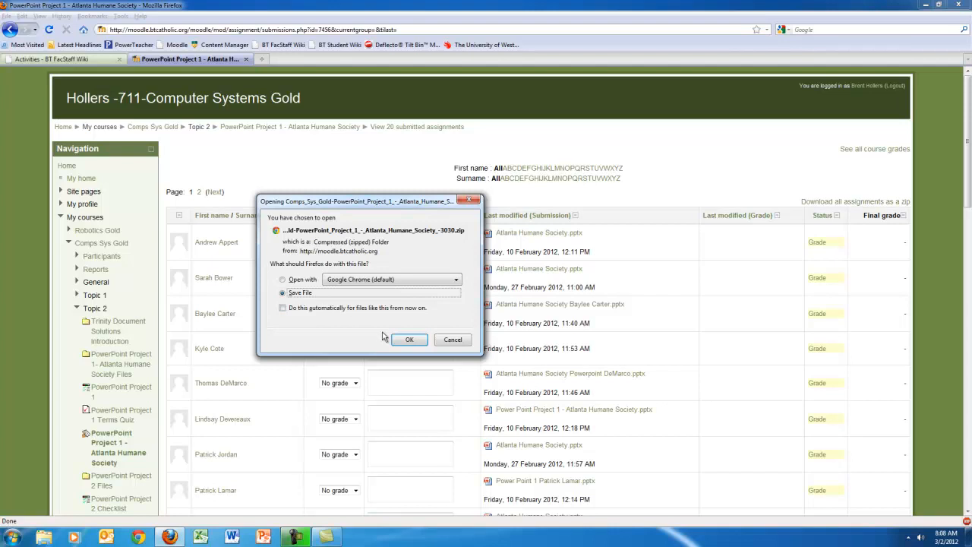
pyautogui.click(404, 341)
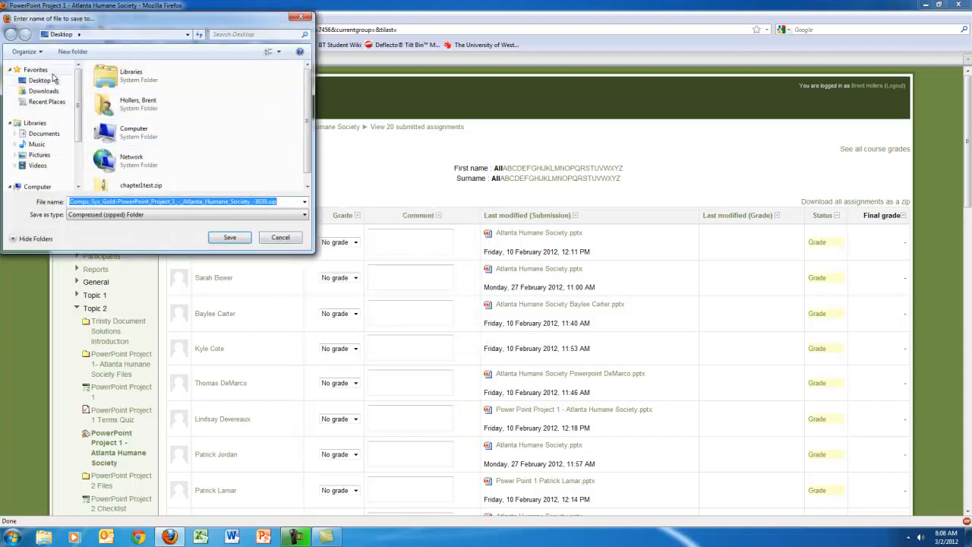
pyautogui.click(232, 238)
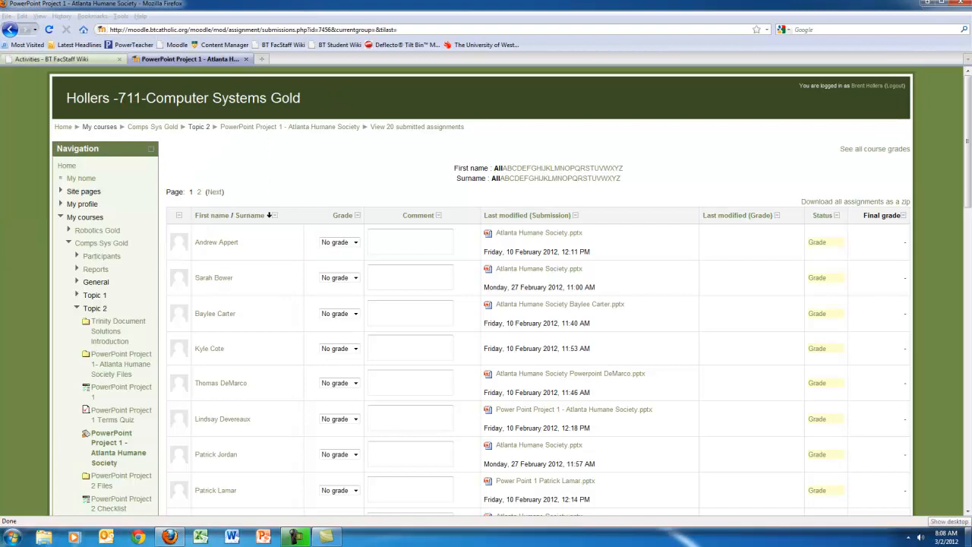
# - Open the downloaded zip file from the desktop, look over the student presentations inside, and close its window
pyautogui.click(970, 538)
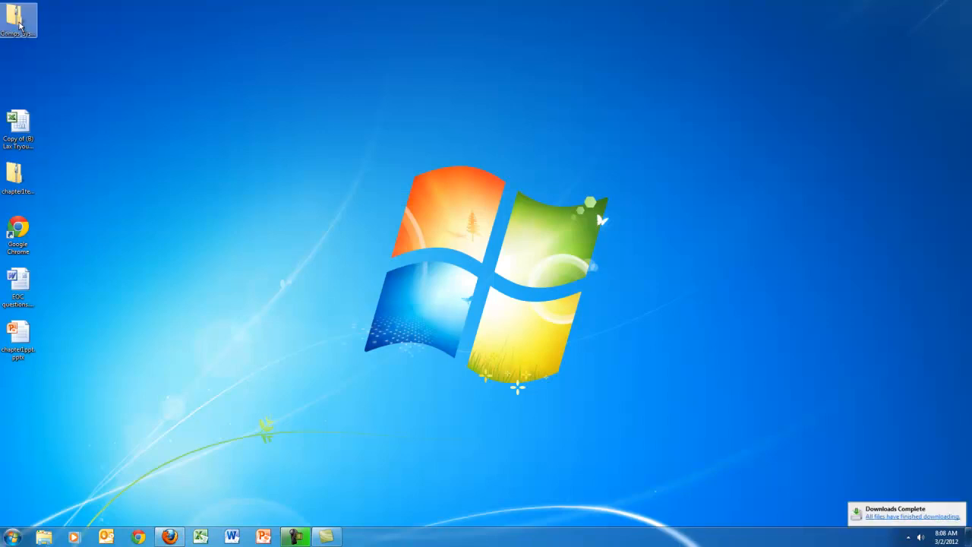
pyautogui.click(19, 26)
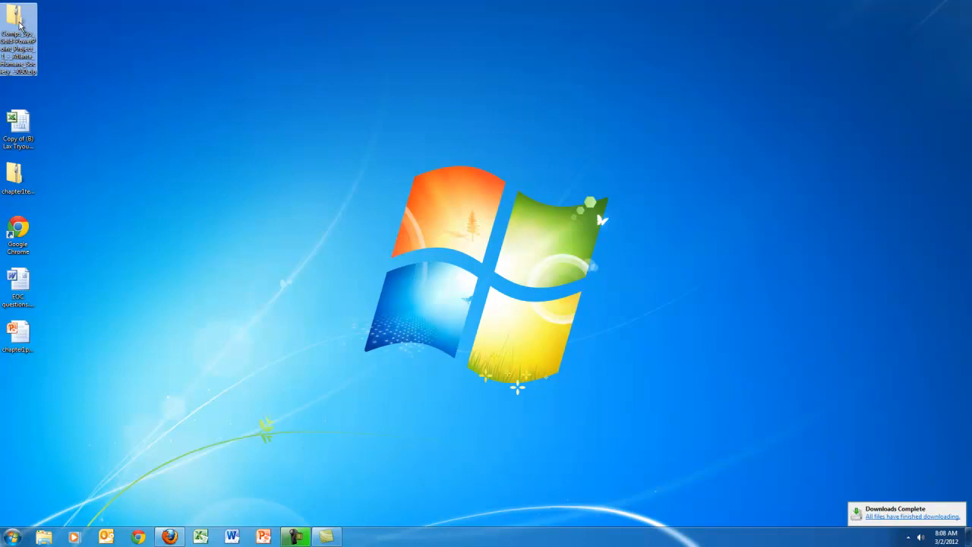
pyautogui.doubleClick(19, 26)
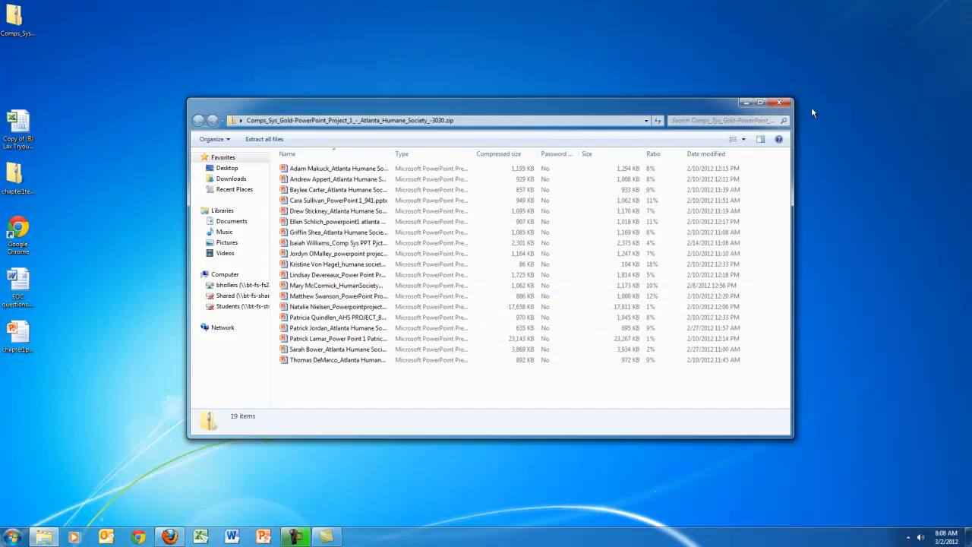
pyautogui.click(780, 102)
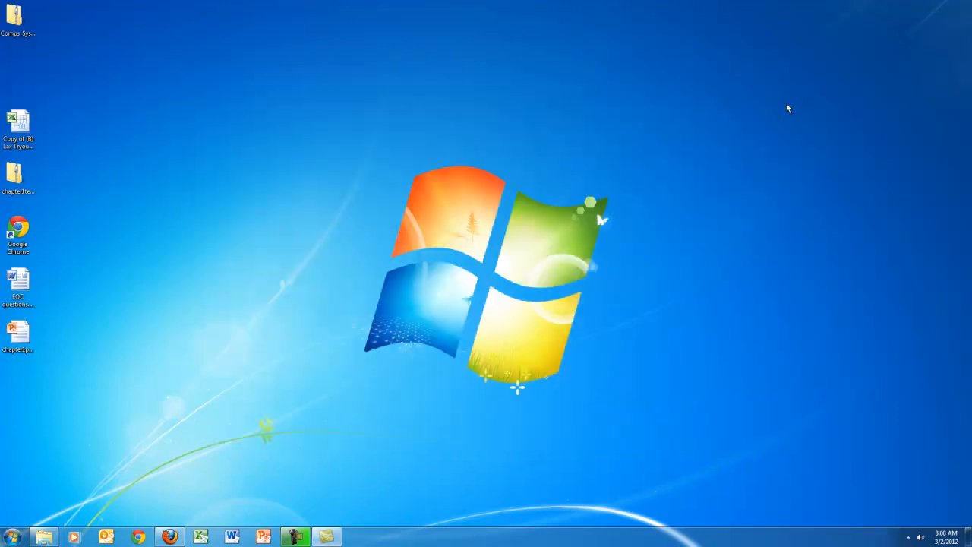
# - Check the first student's grade choices in Firefox, and keep the current Windows color scheme without showing the message again
pyautogui.click(169, 537)
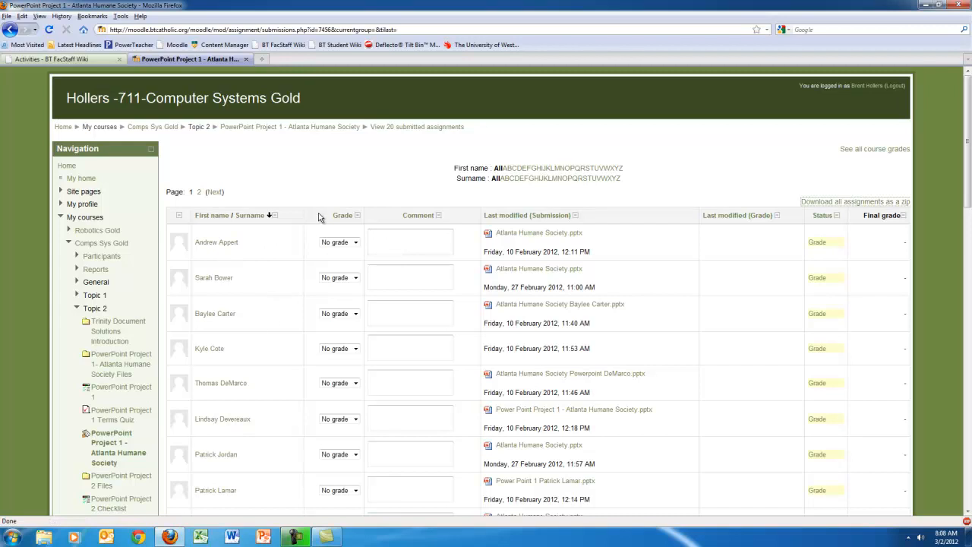
pyautogui.click(351, 243)
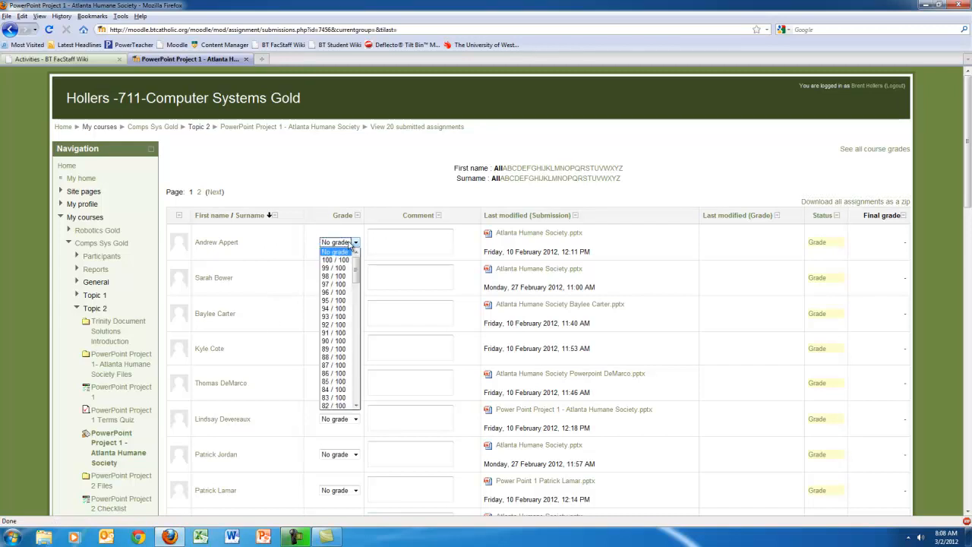
pyautogui.click(352, 244)
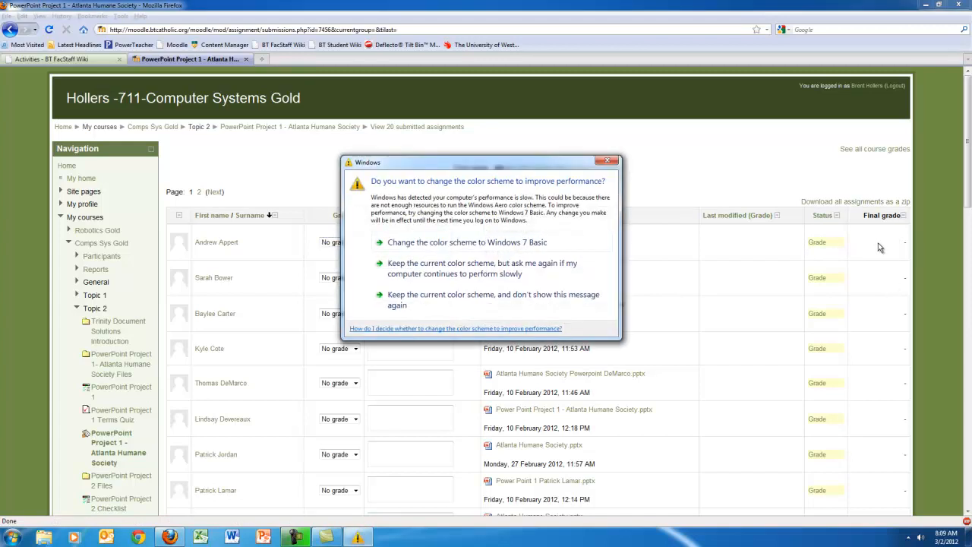
pyautogui.click(507, 297)
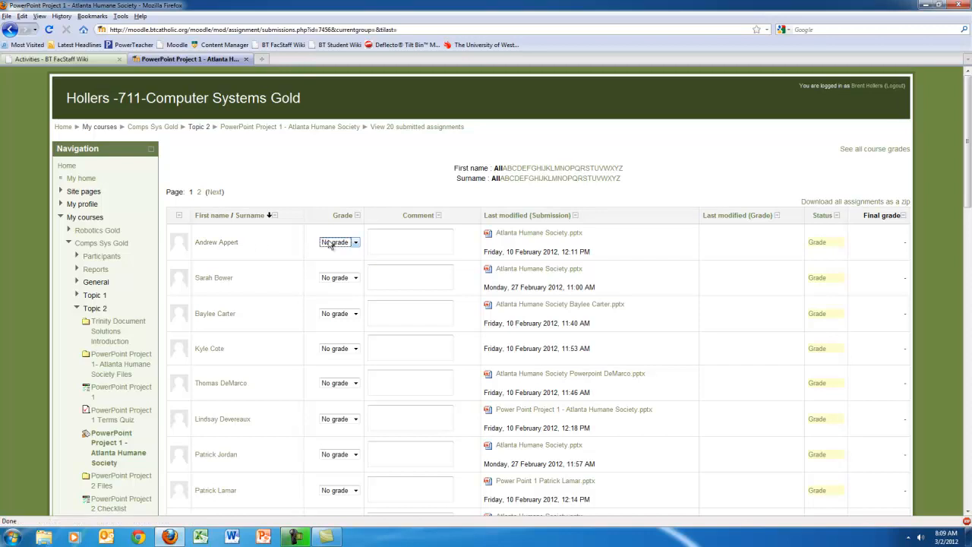
# - Open the first student's Atlanta Humane Society.pptx in PowerPoint, look through its slides, and close it
pyautogui.click(523, 234)
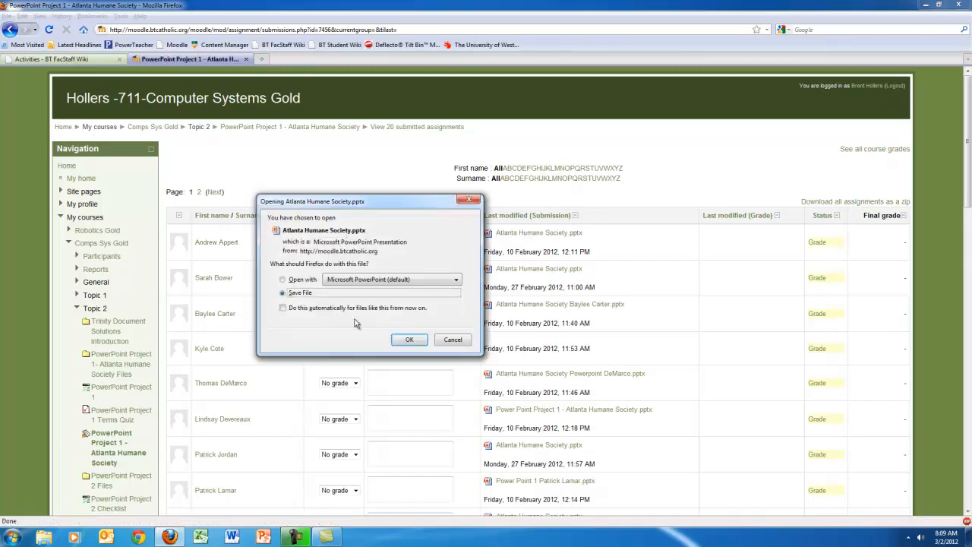
pyautogui.click(410, 339)
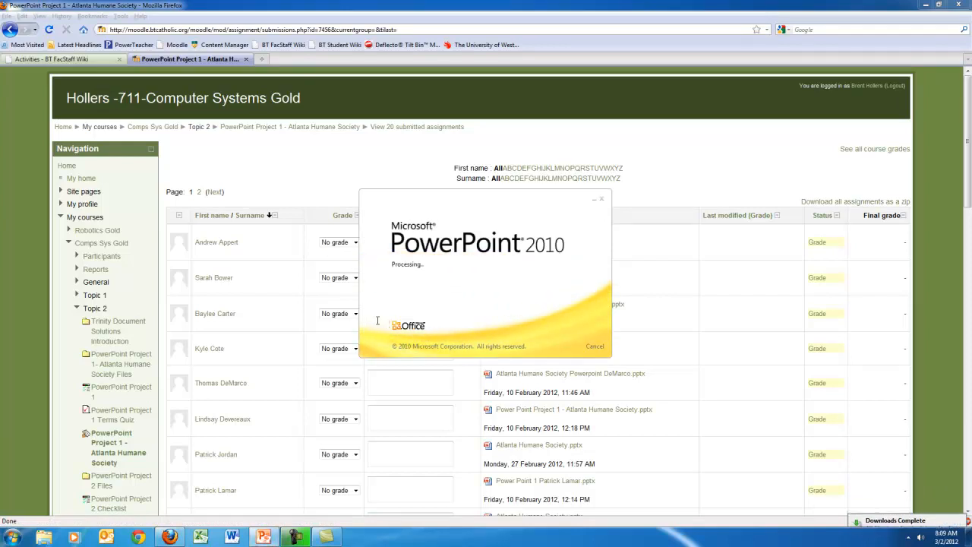
pyautogui.scroll(-9, 48, 272)
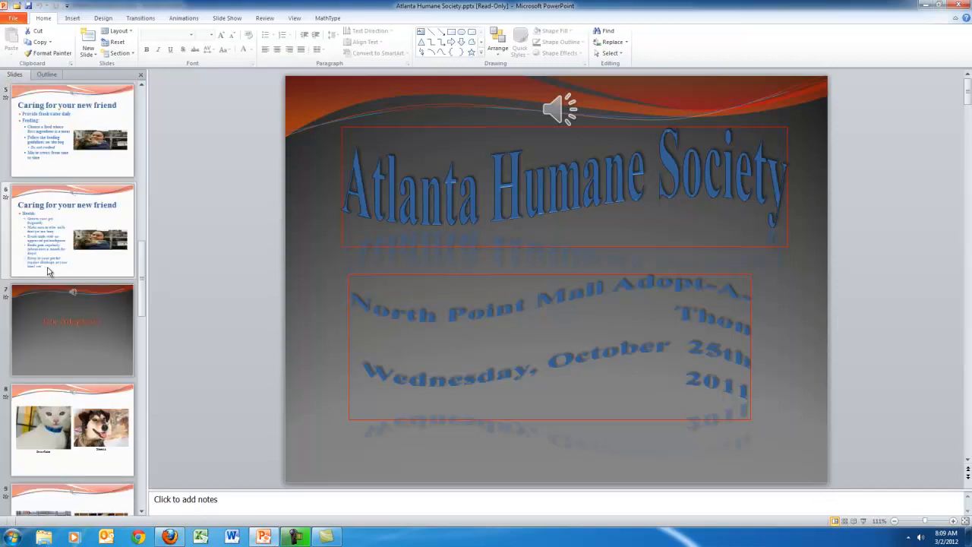
pyautogui.scroll(8, 80, 269)
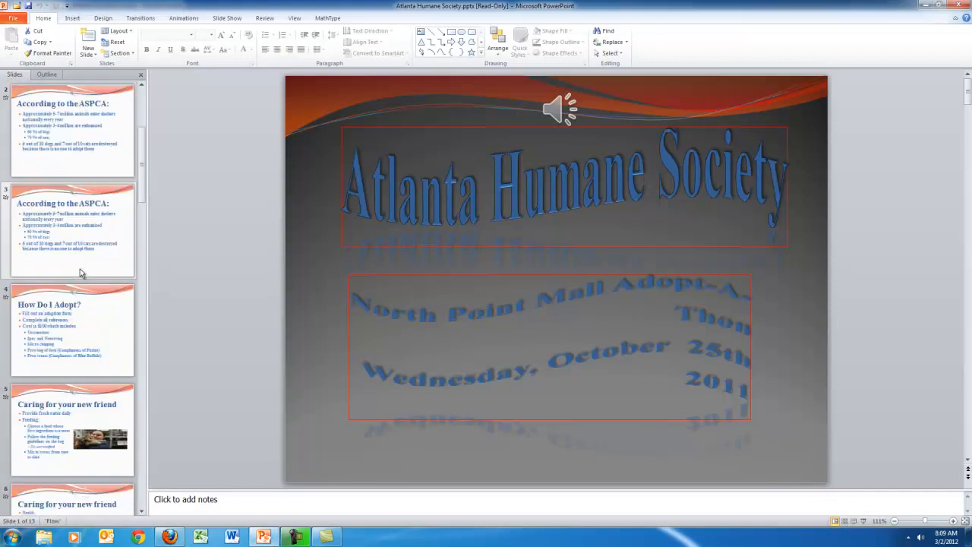
pyautogui.click(959, 6)
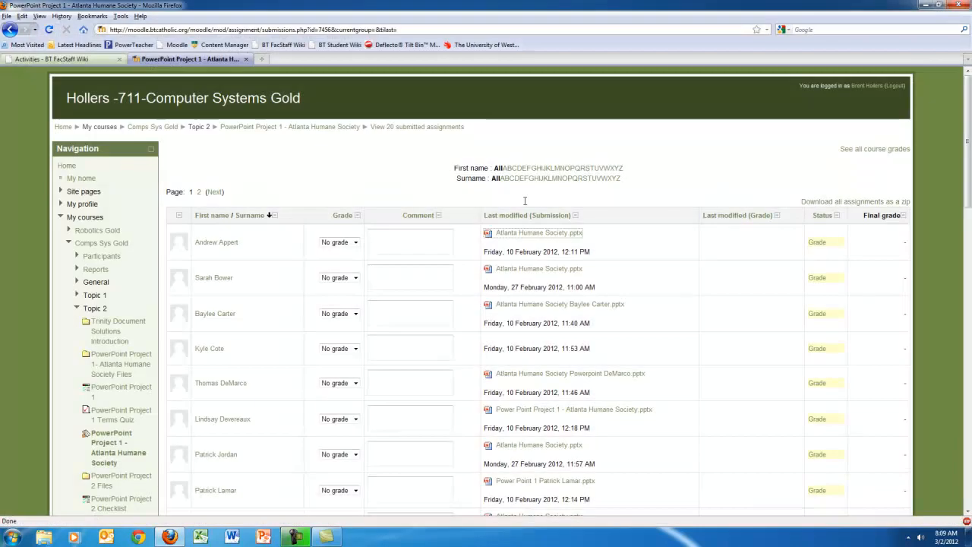
# - Grade the first student's submission 100 / 100 with the comment "Good Job" and save all feedback
pyautogui.click(325, 240)
pyautogui.click(335, 260)
pyautogui.click(380, 245)
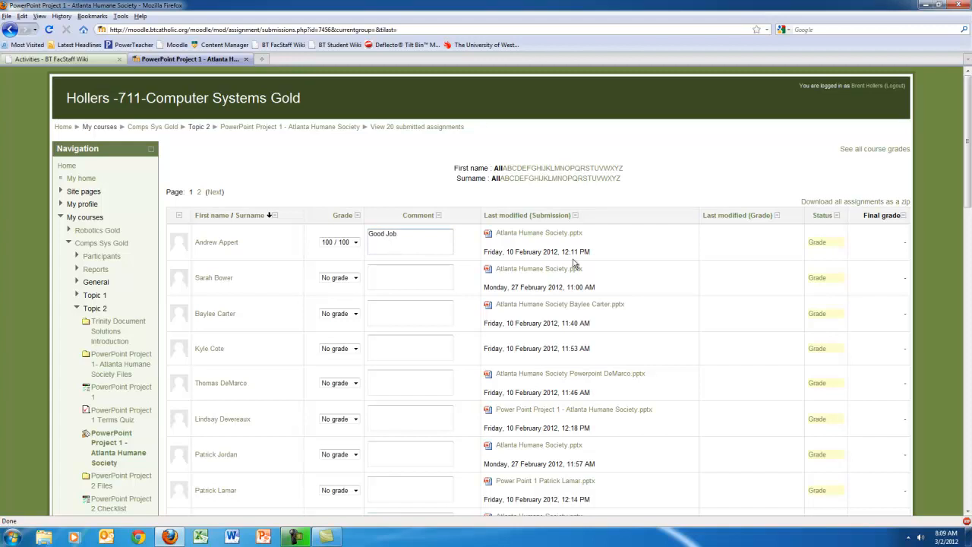
pyautogui.scroll(-6, 392, 334)
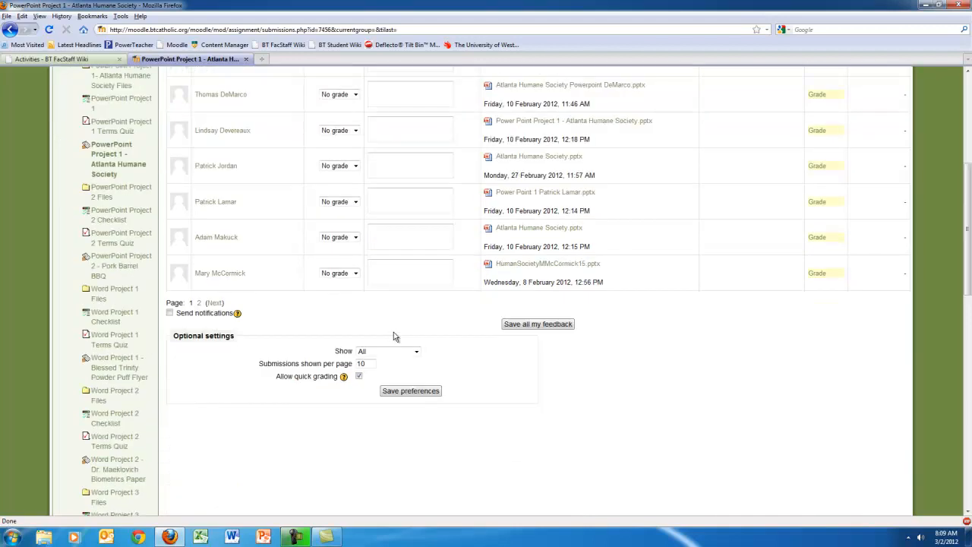
pyautogui.click(538, 326)
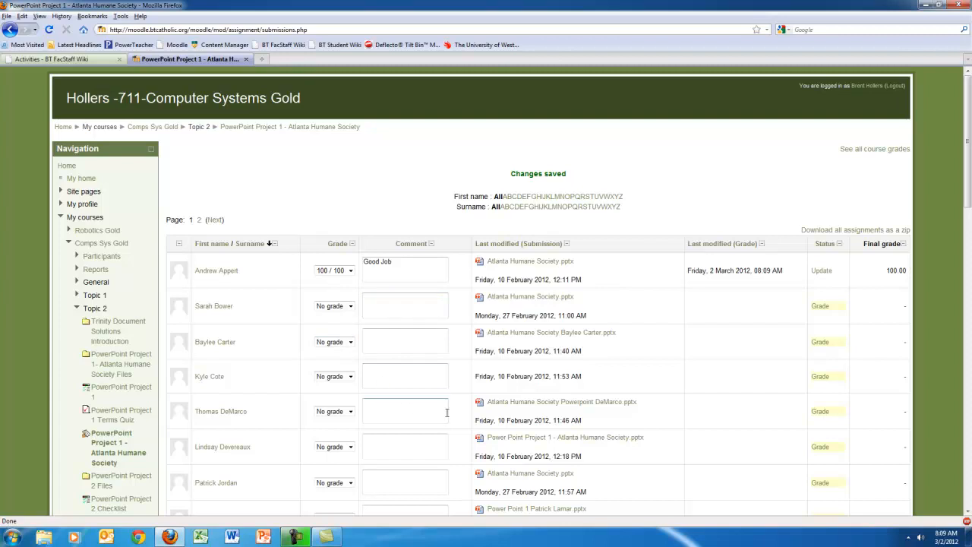
# - Save all feedback on the submissions page once more and look over the table
pyautogui.scroll(-5, 377, 365)
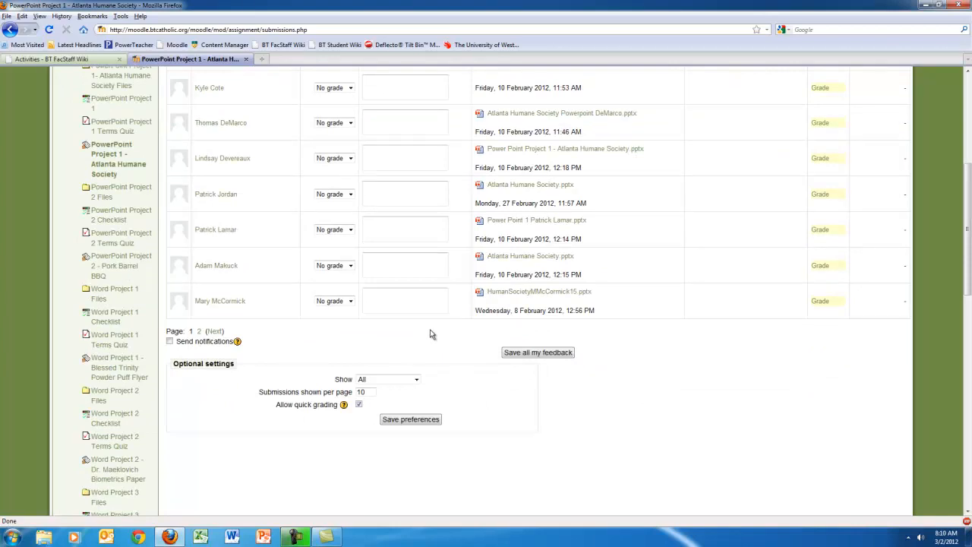
pyautogui.click(541, 353)
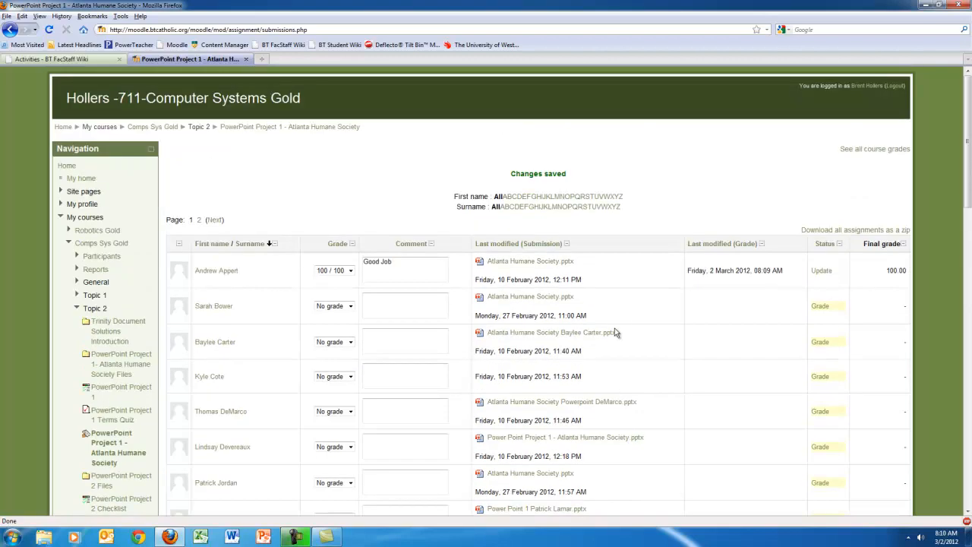
pyautogui.scroll(-4, 588, 330)
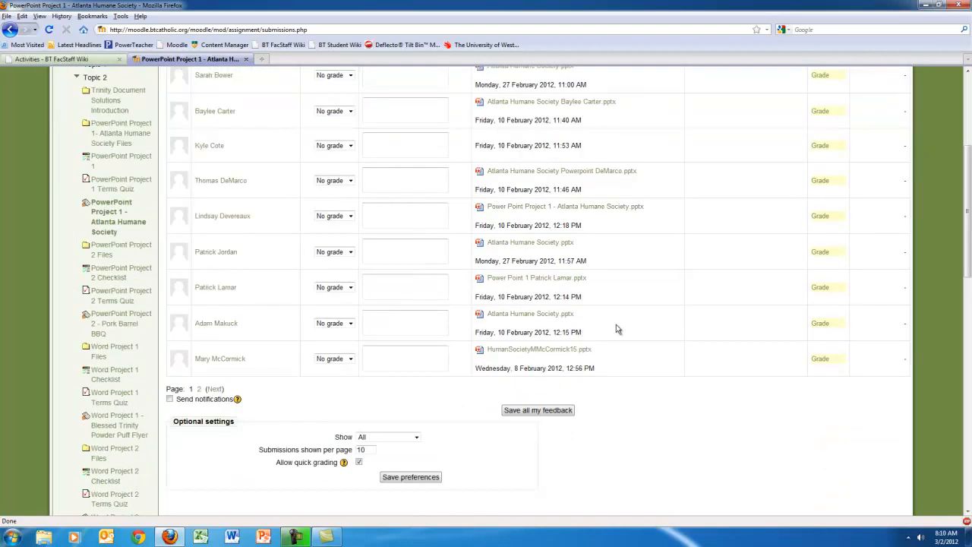
pyautogui.scroll(4, 616, 328)
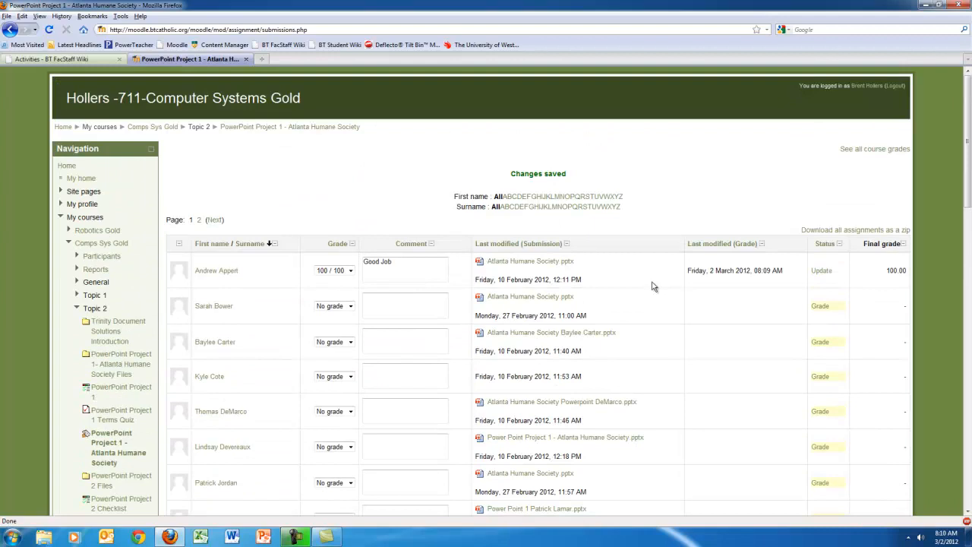
# - Open the individual feedback page of the first student's graded submission and look through its sections
pyautogui.click(824, 272)
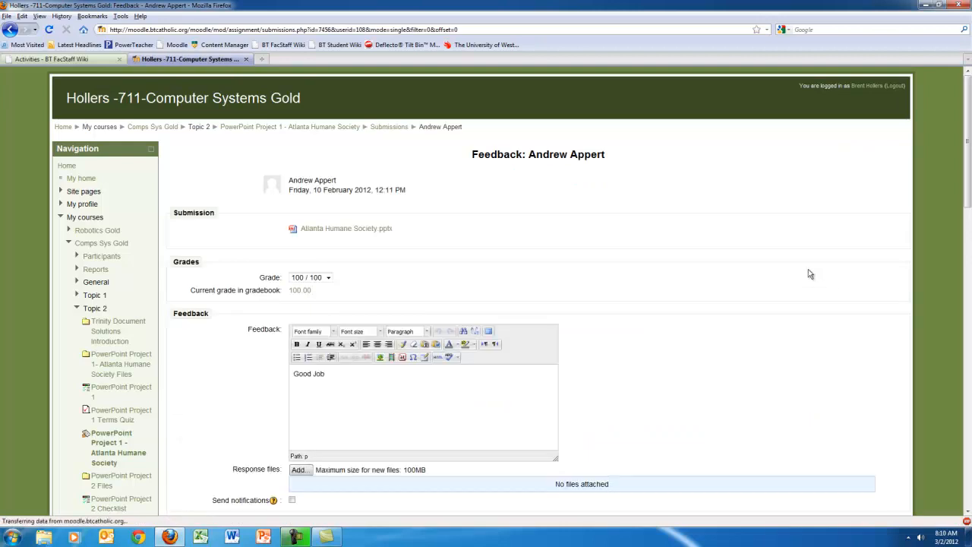
pyautogui.scroll(-3, 578, 266)
pyautogui.scroll(3, 579, 264)
pyautogui.click(274, 194)
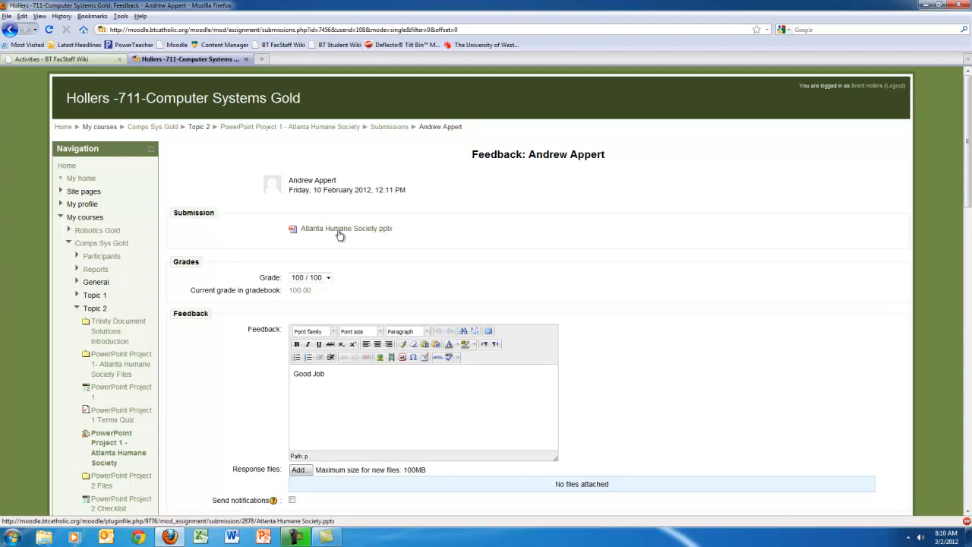
# - Reset the first student's grade to No grade and delete the "Good Job" feedback text
pyautogui.click(327, 278)
pyautogui.moveTo(328, 306); pyautogui.dragTo(316, 471)
pyautogui.click(305, 441)
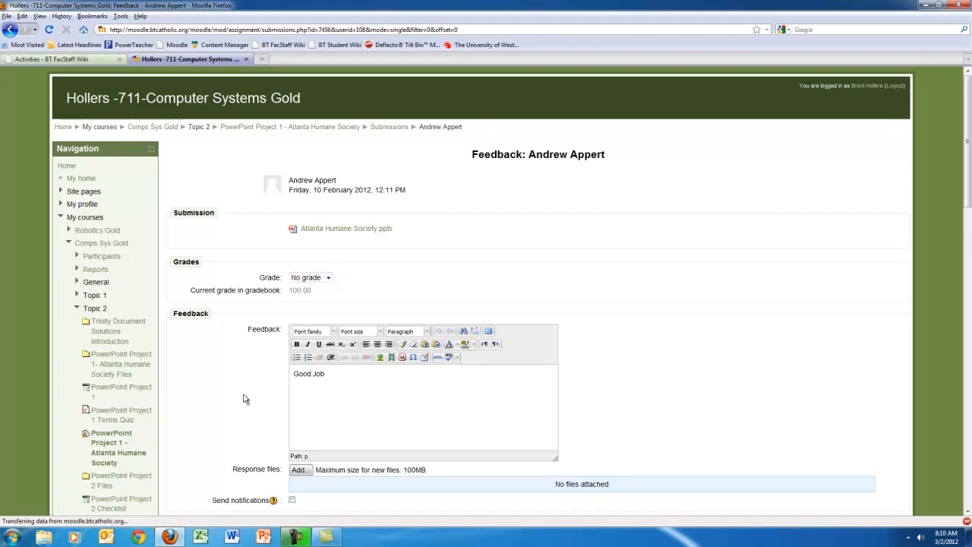
pyautogui.scroll(-2, 278, 393)
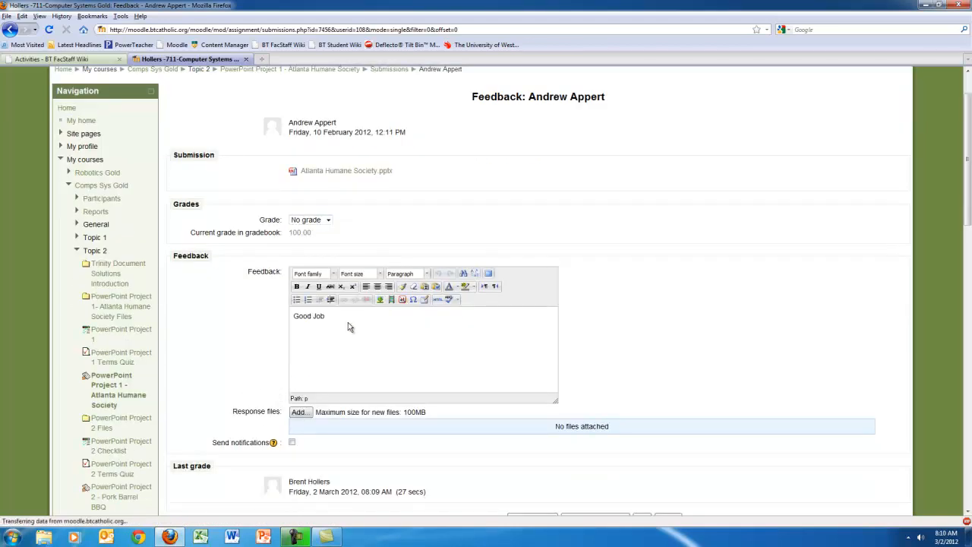
pyautogui.moveTo(338, 321); pyautogui.dragTo(230, 330)
pyautogui.press('BackSpace')
pyautogui.scroll(-2, 228, 380)
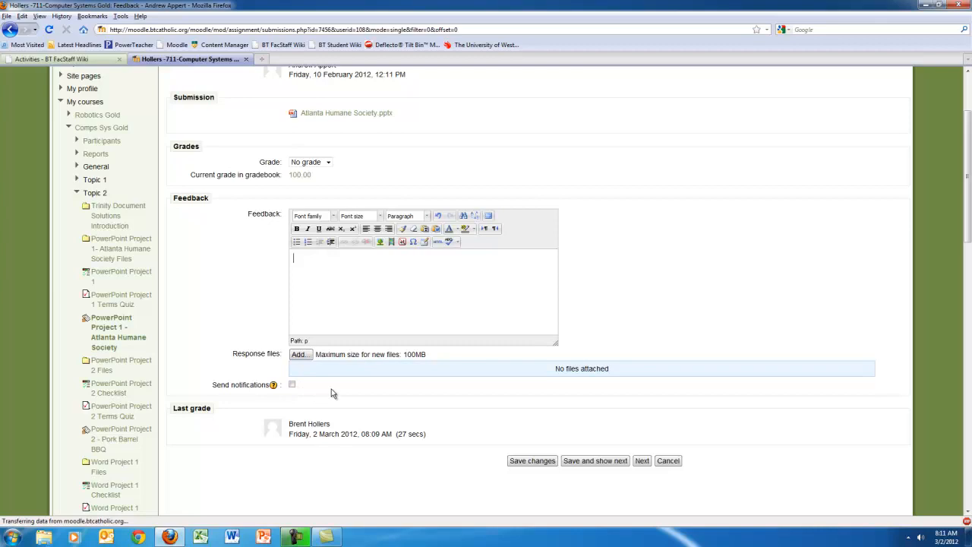
# - Leave the grade at No grade and save the changes to the first student's feedback
pyautogui.click(310, 162)
pyautogui.click(514, 397)
pyautogui.click(521, 465)
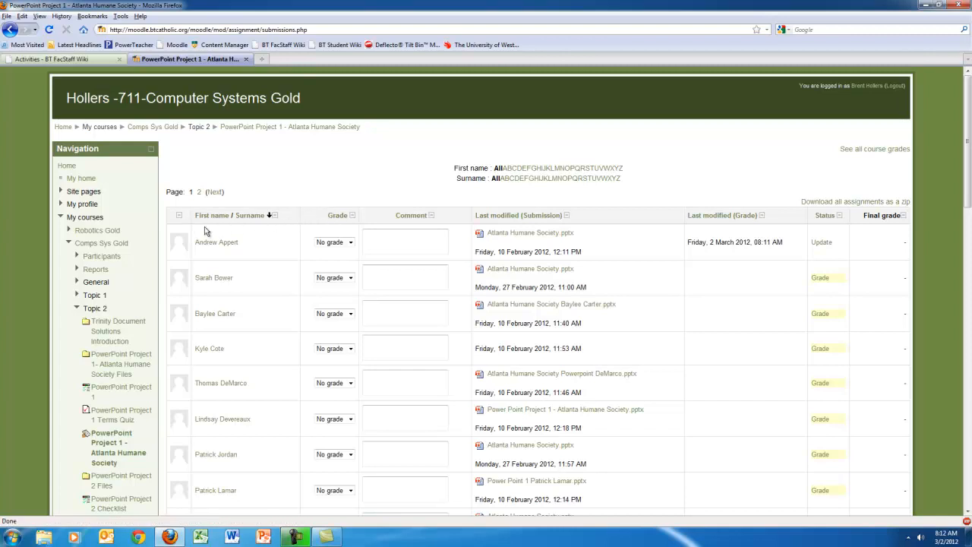
# - Hide and show again the user picture column, and do the same with the Comment column of the submissions table
pyautogui.click(179, 217)
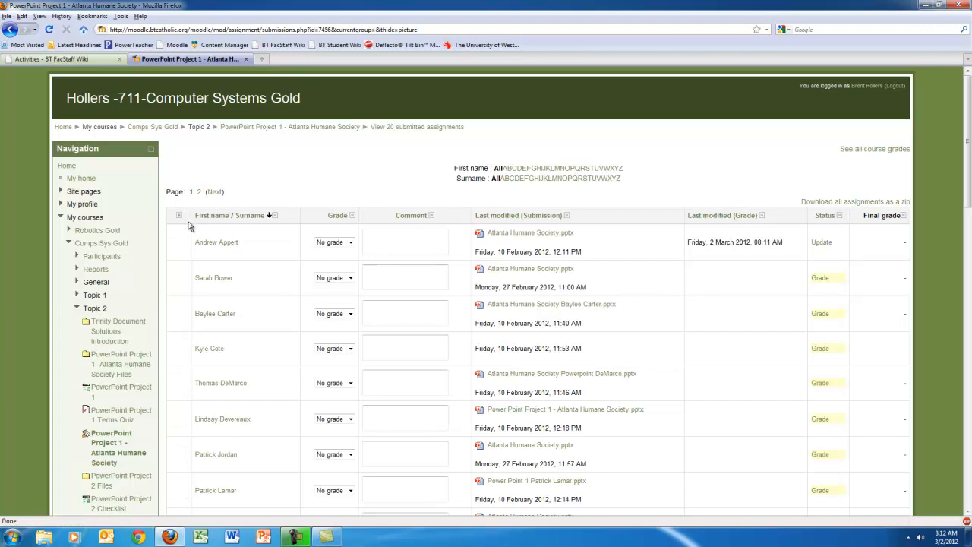
pyautogui.click(179, 217)
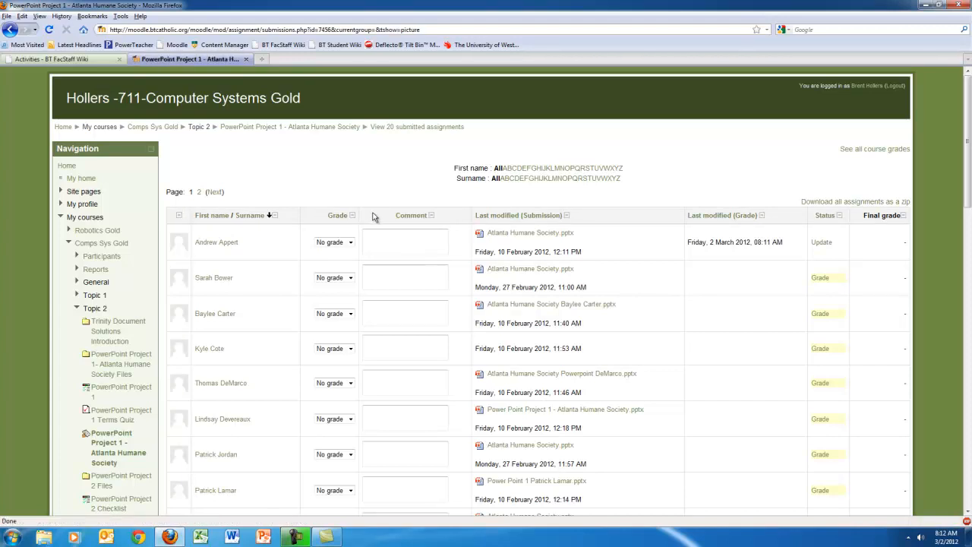
pyautogui.click(431, 216)
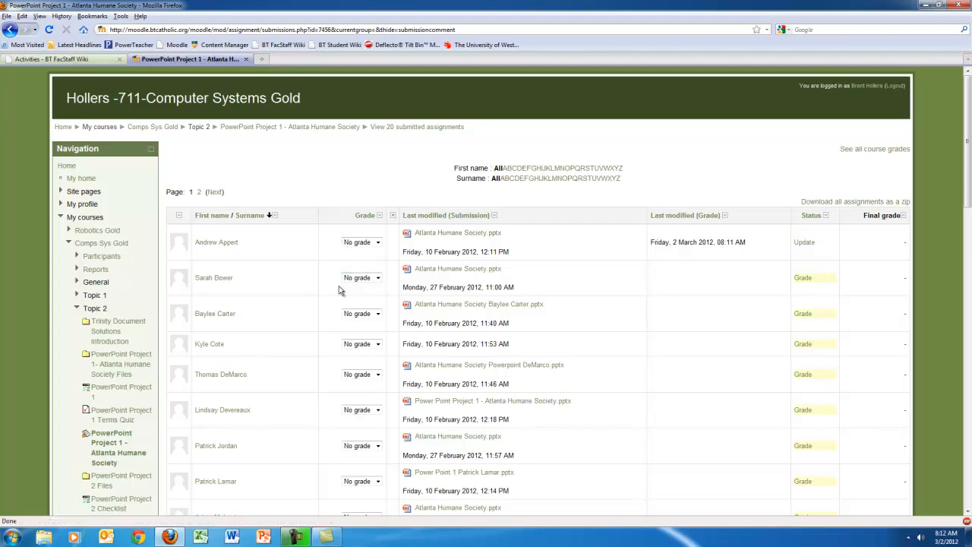
pyautogui.click(393, 216)
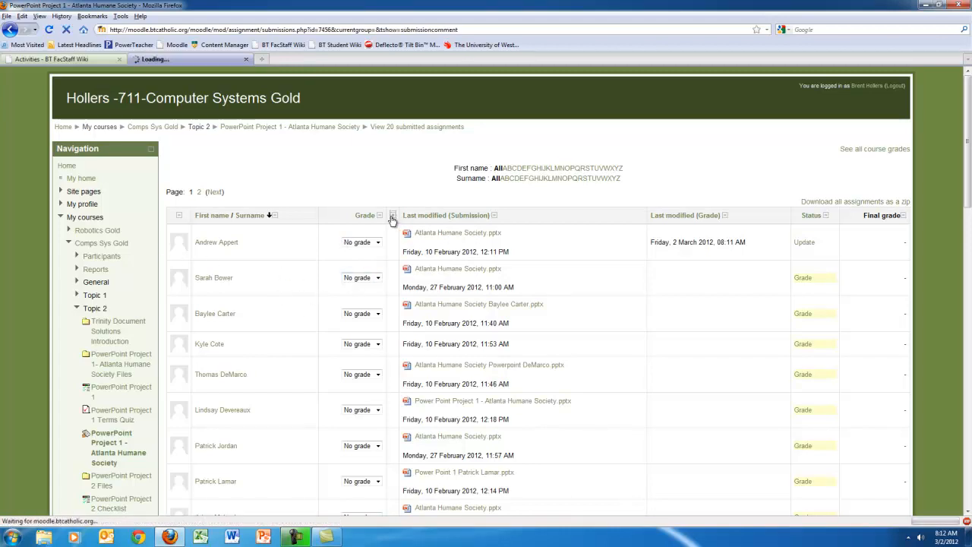
# - Go to the second page of submissions and view the options of the Show filter, leaving it at All
pyautogui.scroll(-5, 401, 313)
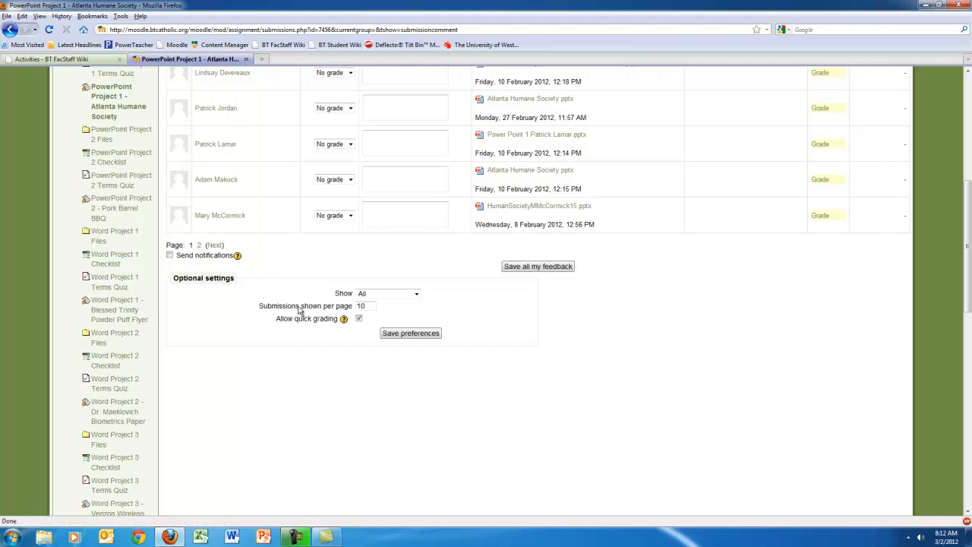
pyautogui.click(215, 246)
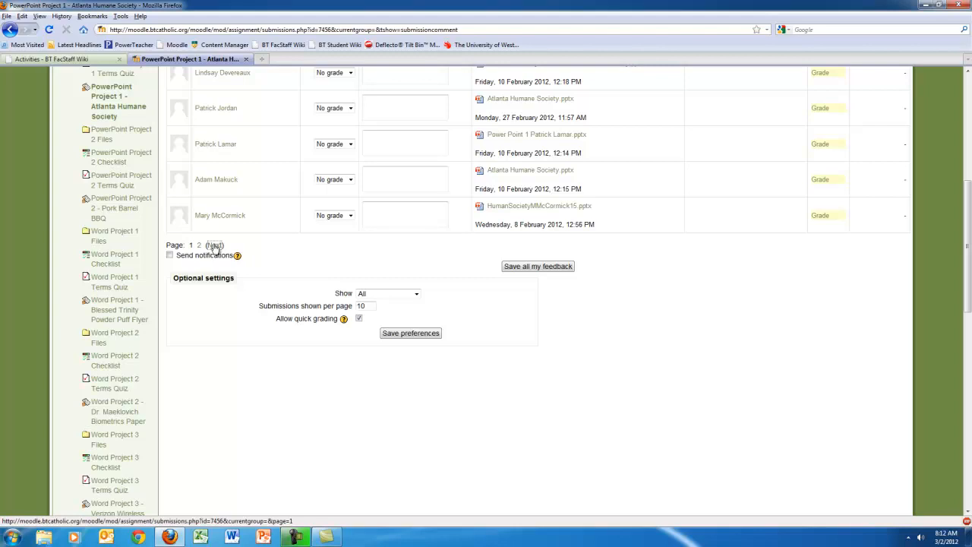
pyautogui.scroll(-3, 232, 291)
pyautogui.scroll(-6, 232, 291)
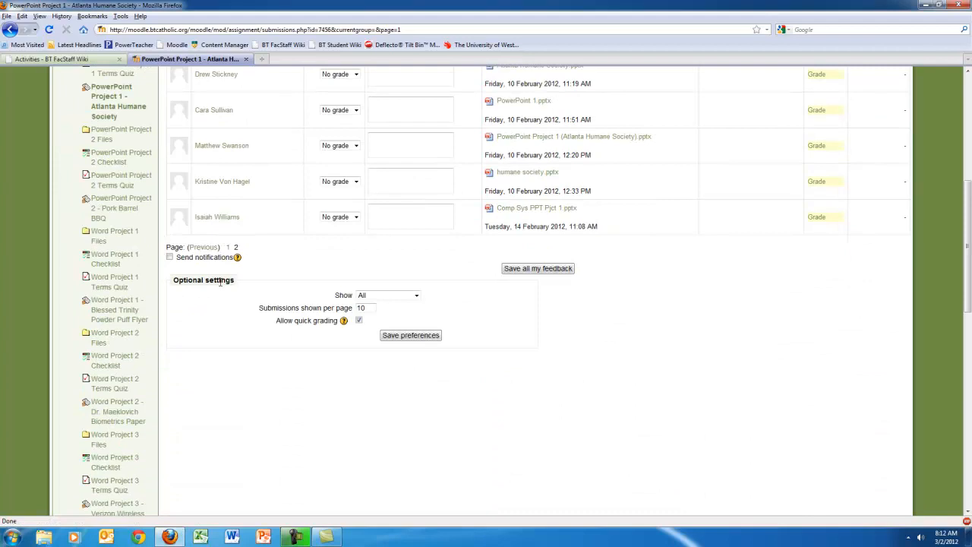
pyautogui.click(406, 300)
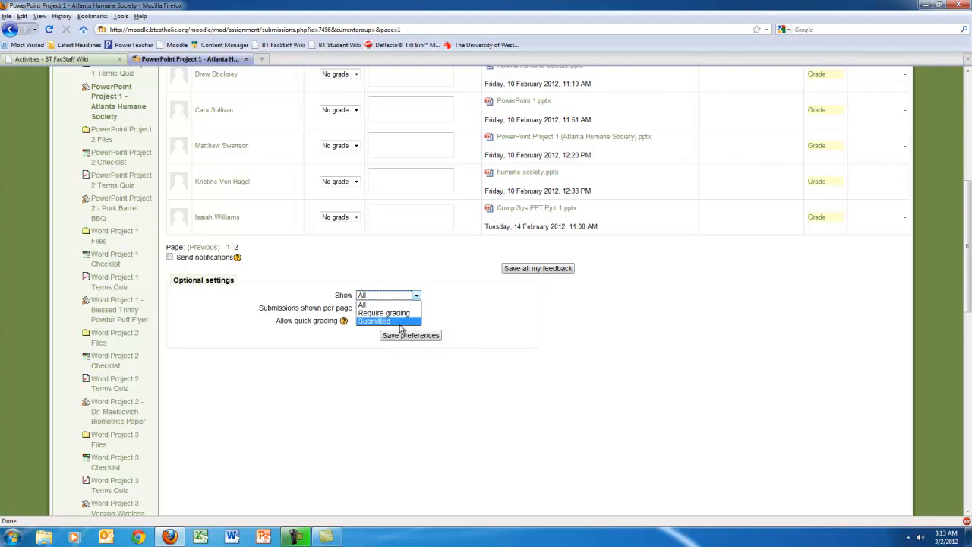
pyautogui.click(471, 308)
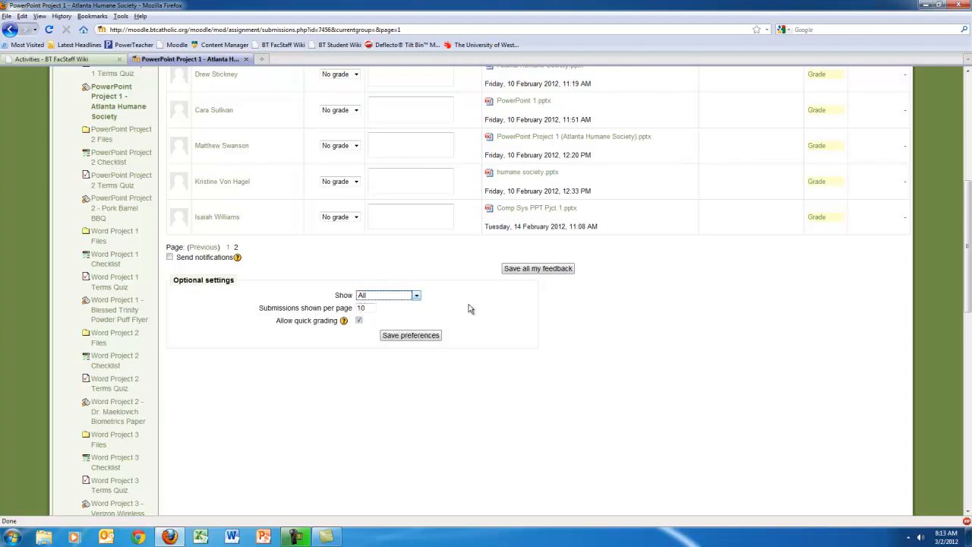
# - Set the submissions shown per page to 20 and save the preferences
pyautogui.doubleClick(367, 310)
pyautogui.write('20')
pyautogui.click(424, 338)
# - Turn off quick grading in the optional settings and save the preferences
pyautogui.scroll(-15, 417, 325)
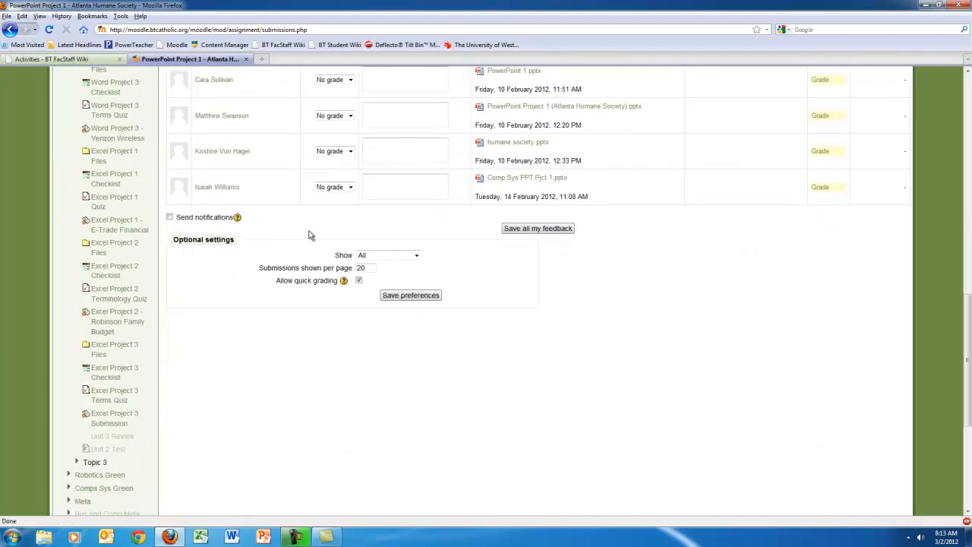
pyautogui.click(358, 280)
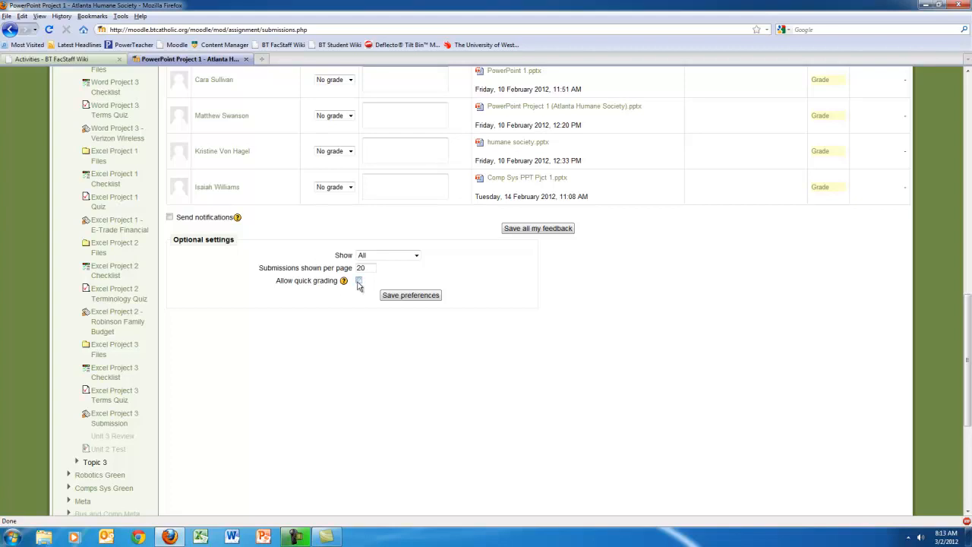
pyautogui.click(421, 295)
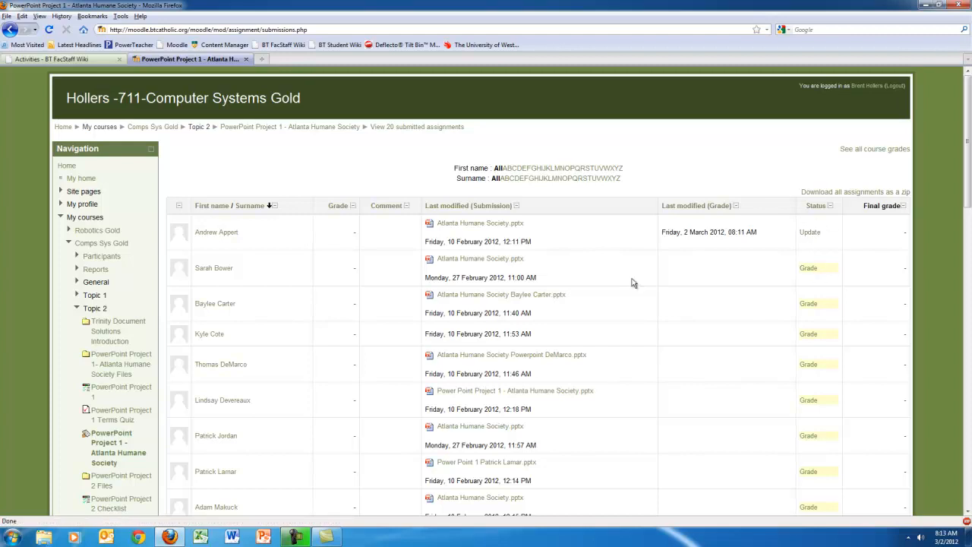
# - Allow quick grading again, save the preferences and look over the reloaded submissions table down to its optional settings
pyautogui.scroll(-10, 354, 267)
pyautogui.scroll(-4, 393, 264)
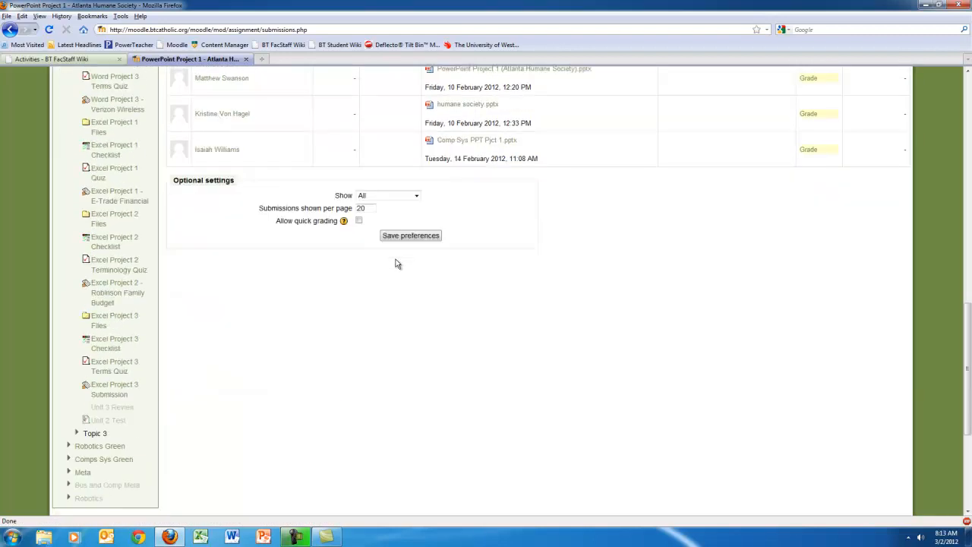
pyautogui.click(359, 222)
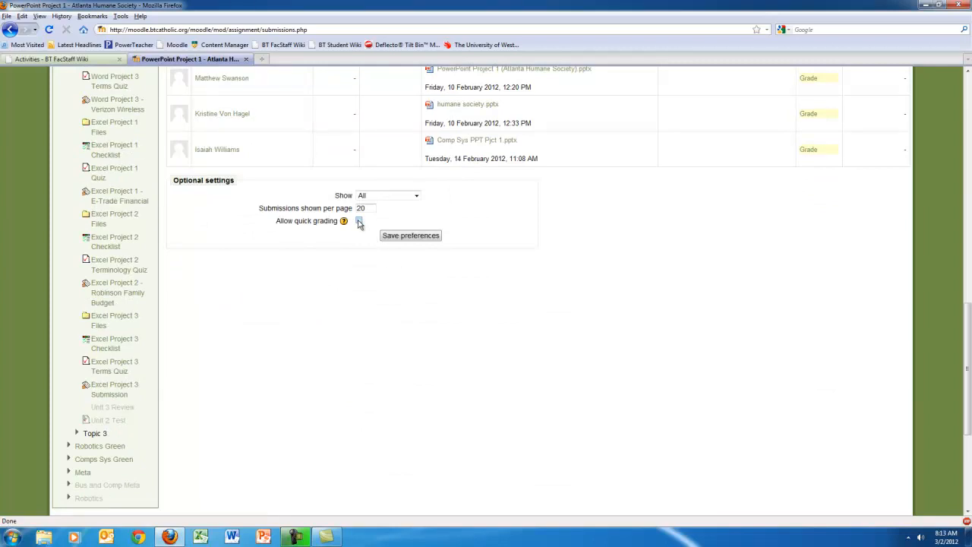
pyautogui.click(423, 239)
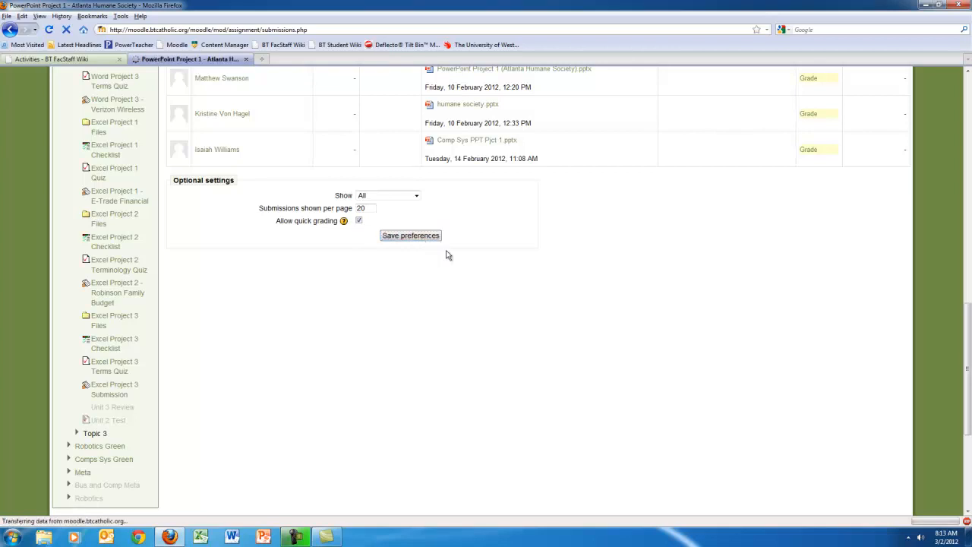
pyautogui.scroll(-15, 445, 258)
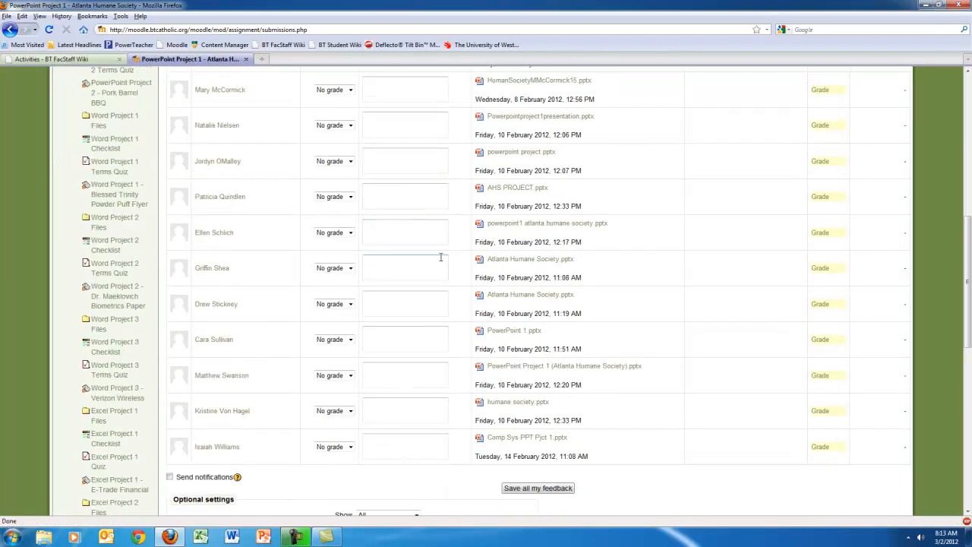
pyautogui.scroll(-2, 441, 261)
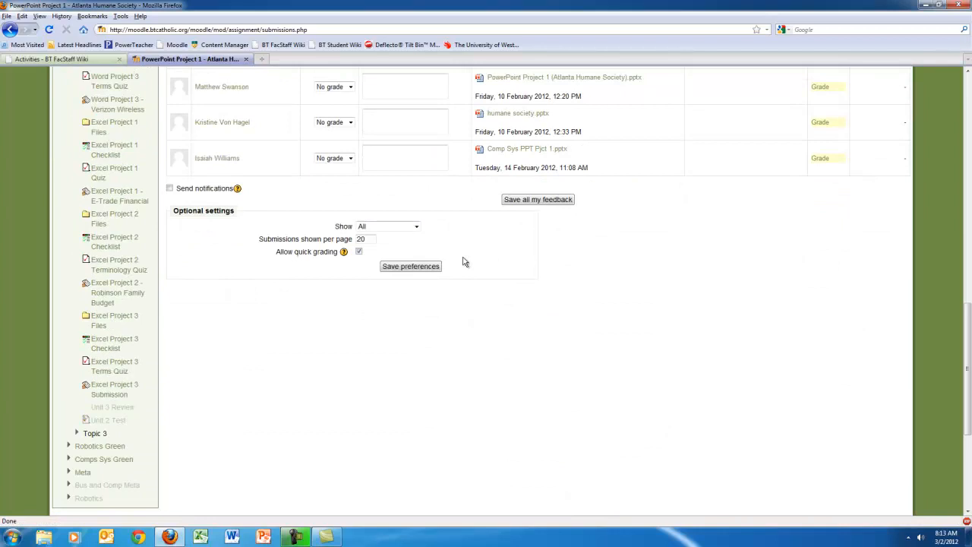